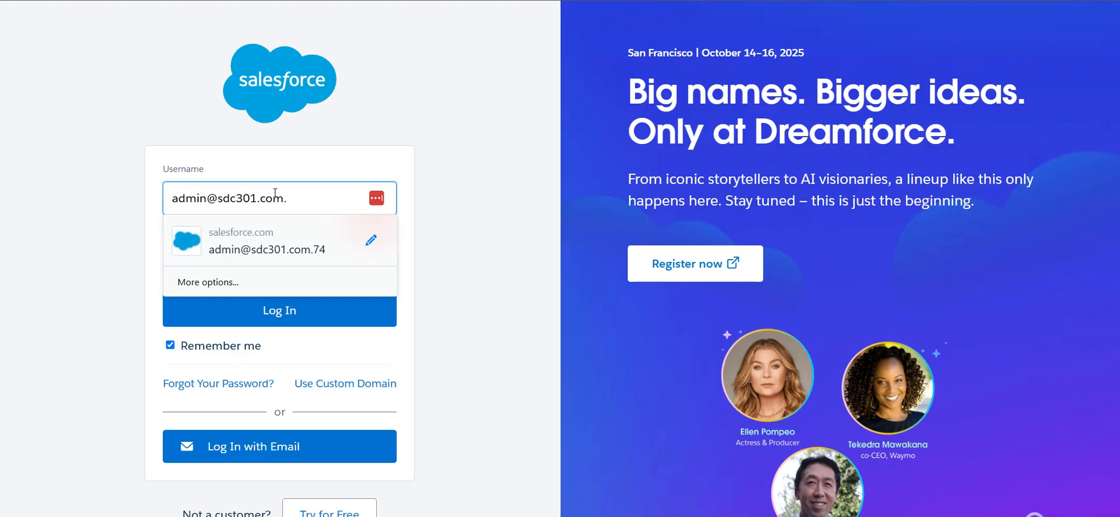
Step: Complete the admin username, enter the account password and log in to the org
type("74")
key("Tab")
type("•")
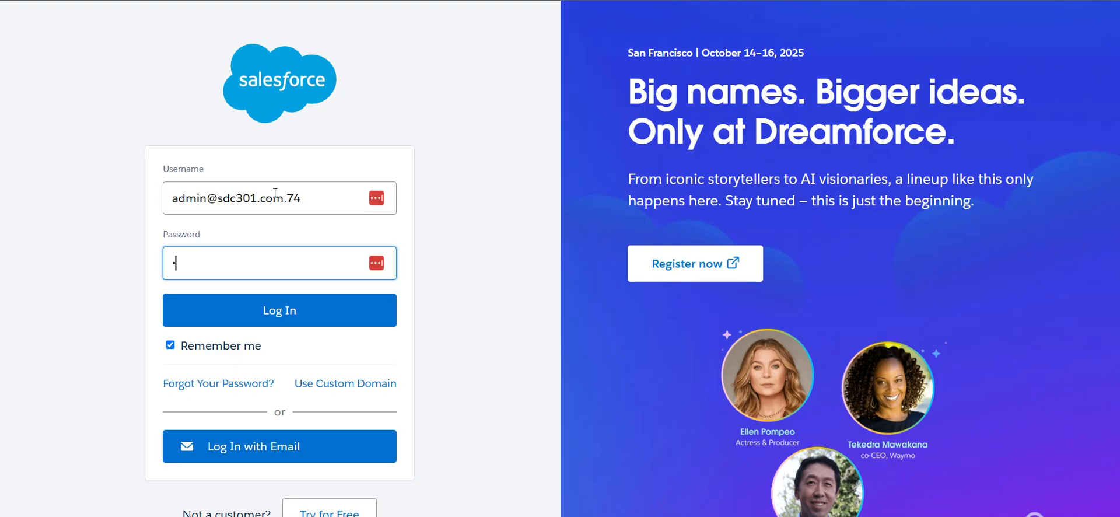
type("••••••••••••")
left_click(323, 319)
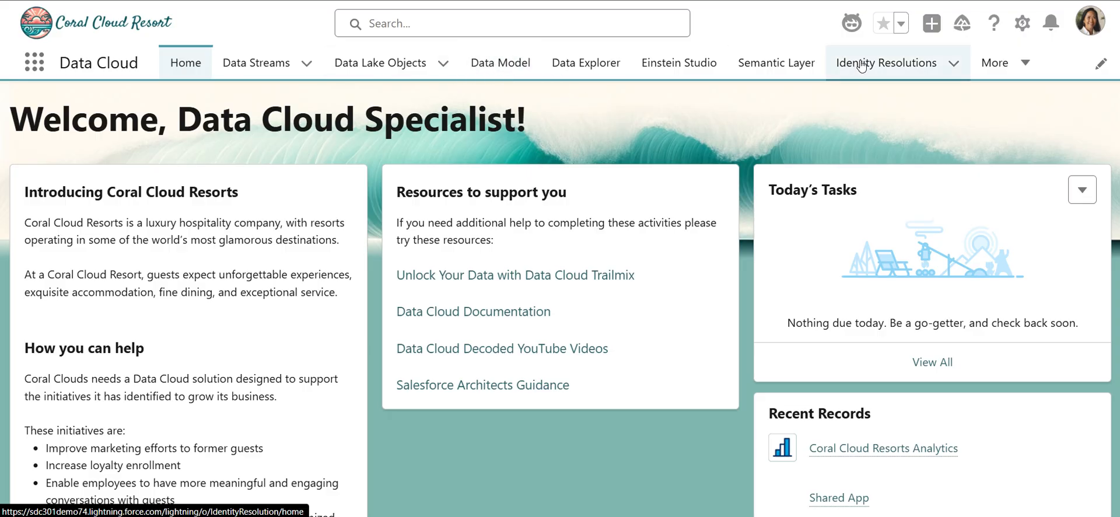
Step: Look through the additional Data Cloud navigation items, from Profile Explorer down to Communication Capping
left_click(957, 64)
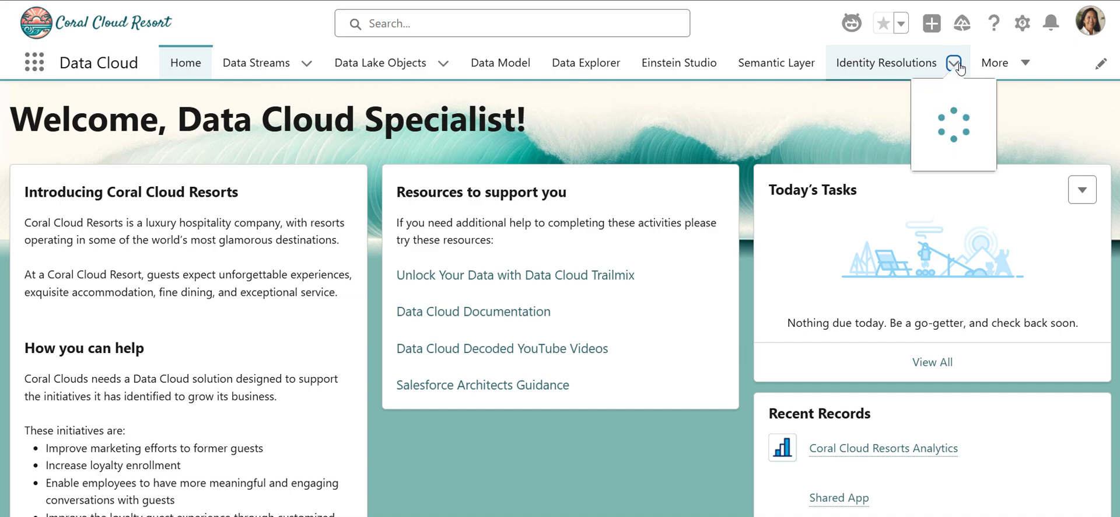
left_click(1024, 63)
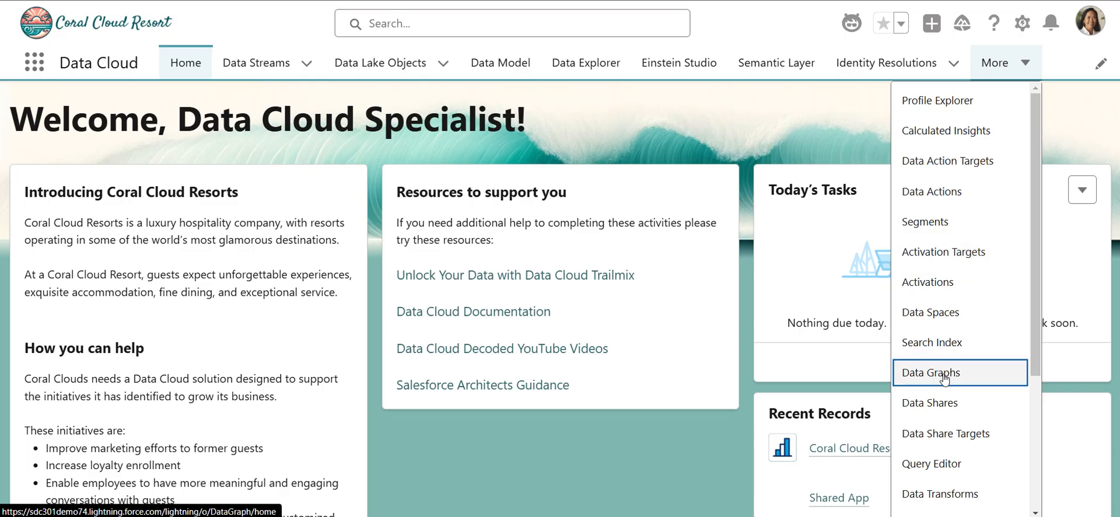
scroll(946, 385, "down", 3)
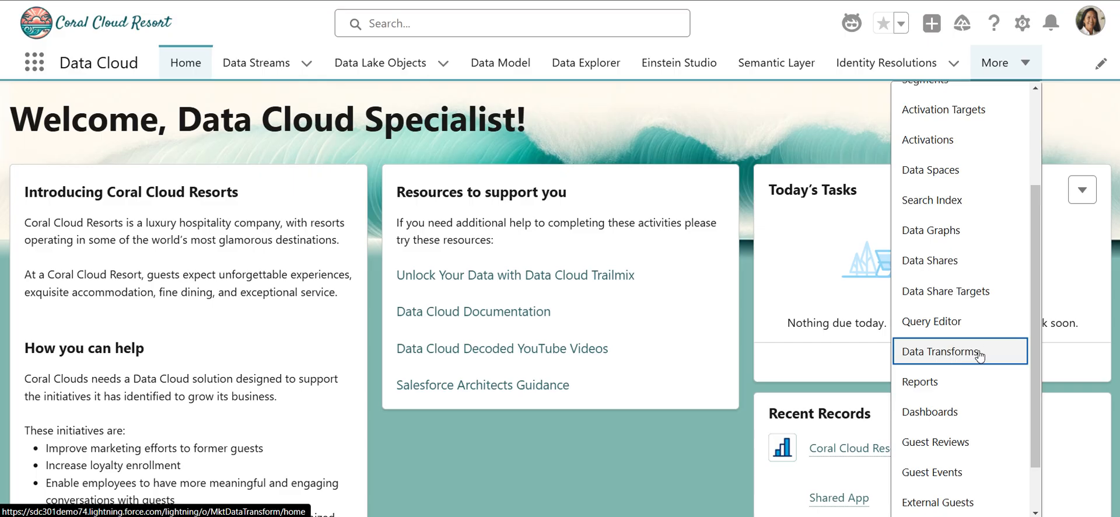
scroll(986, 350, "down", 5)
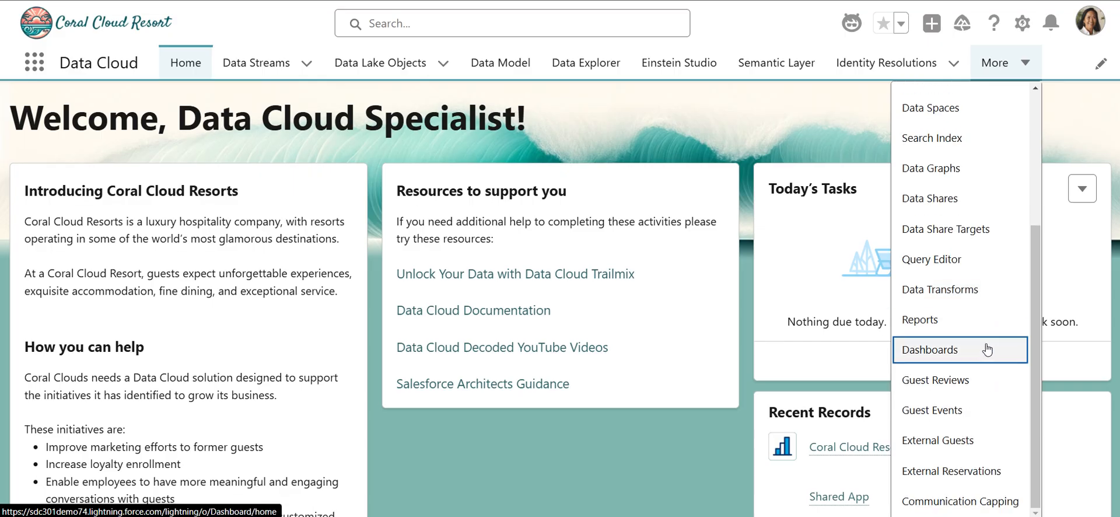
scroll(986, 347, "up", 6)
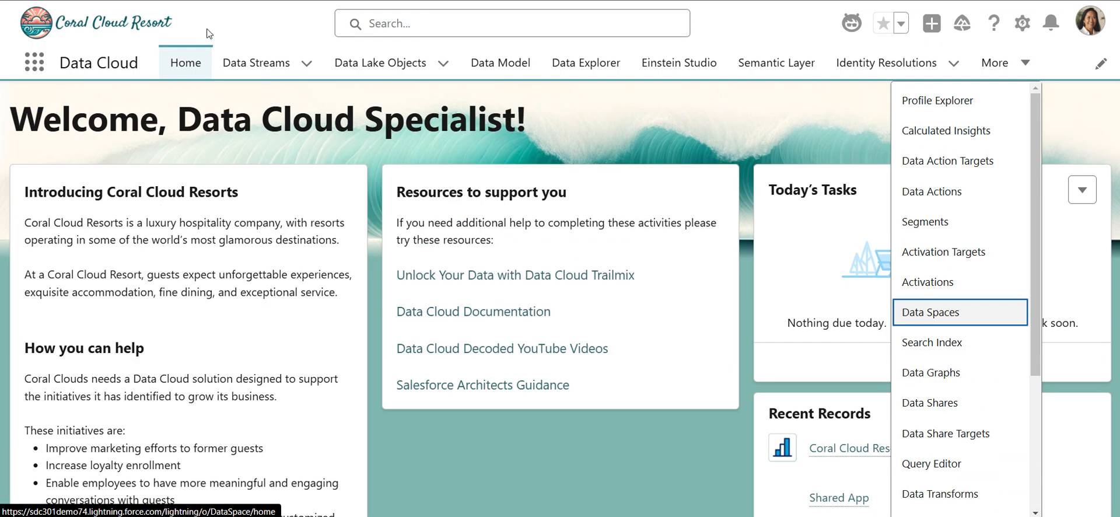
Step: Open the Data Streams list and review the recently viewed streams with their connectors and stream types
left_click(262, 65)
left_click(262, 64)
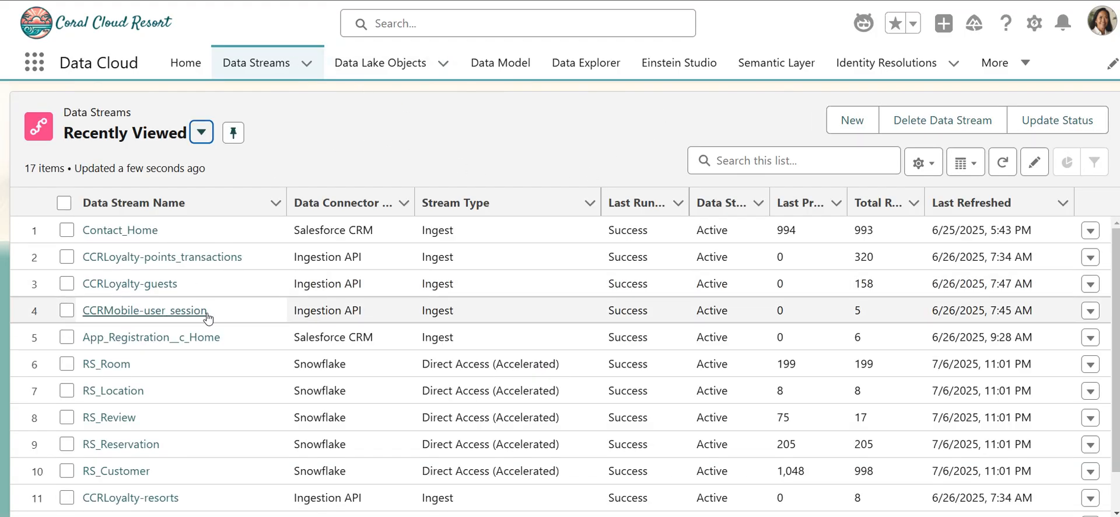
scroll(188, 385, "down", 2)
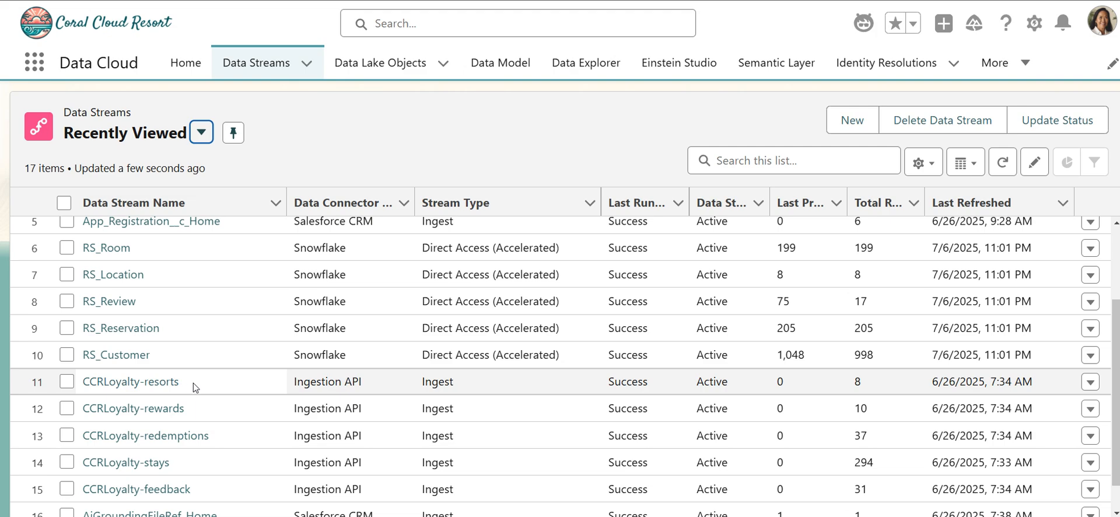
scroll(203, 383, "up", 2)
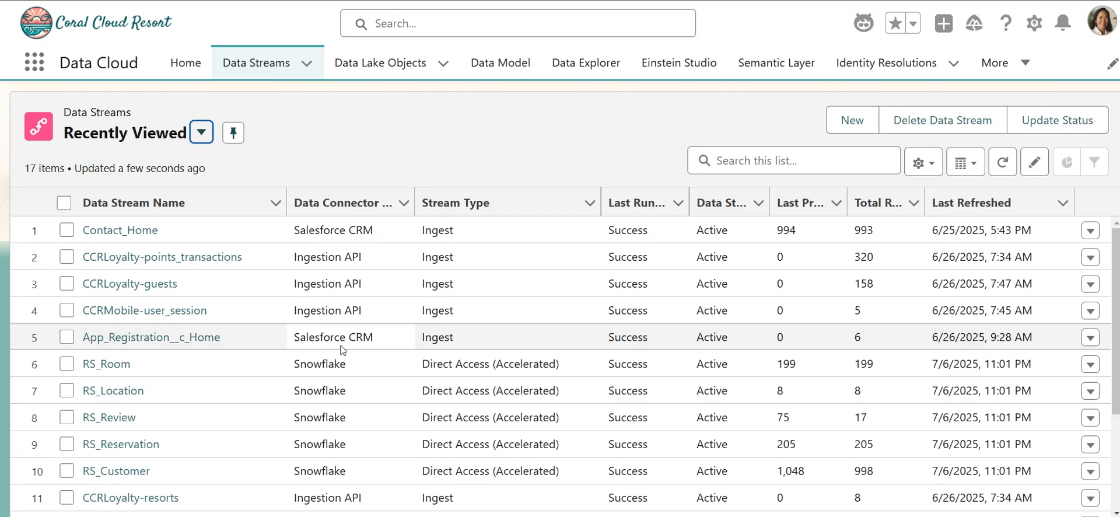
scroll(300, 374, "down", 1)
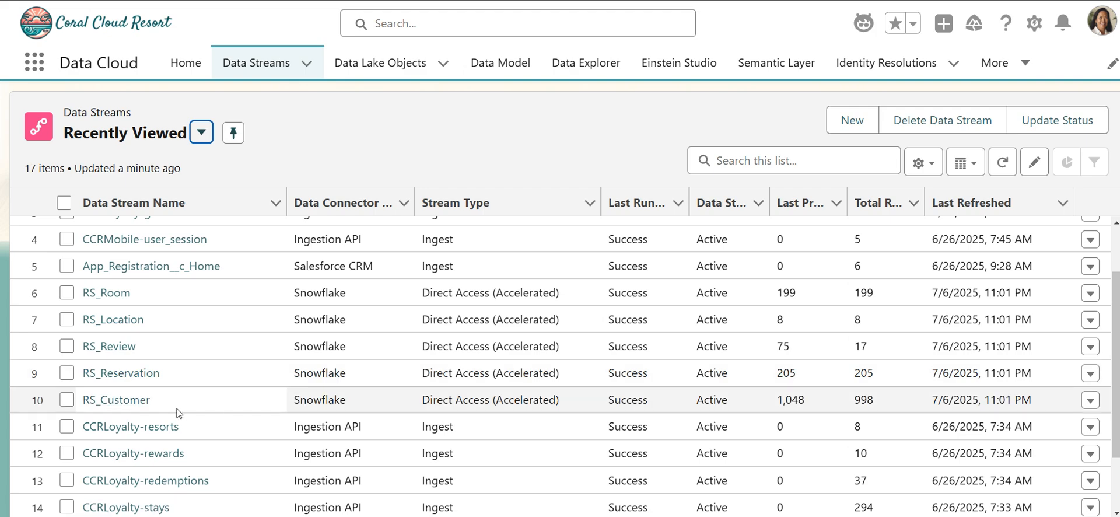
scroll(166, 350, "up", 3)
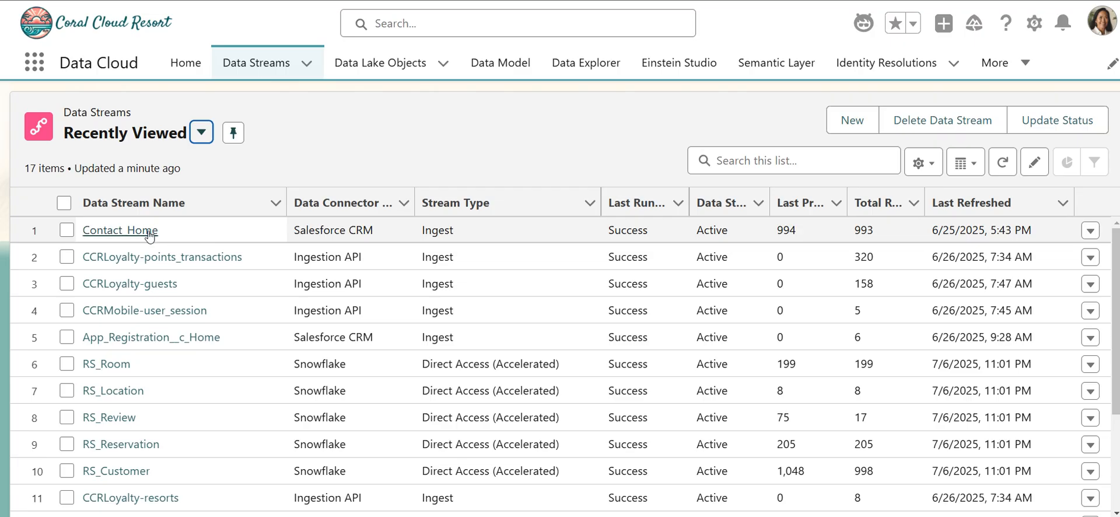
scroll(161, 245, "down", 1)
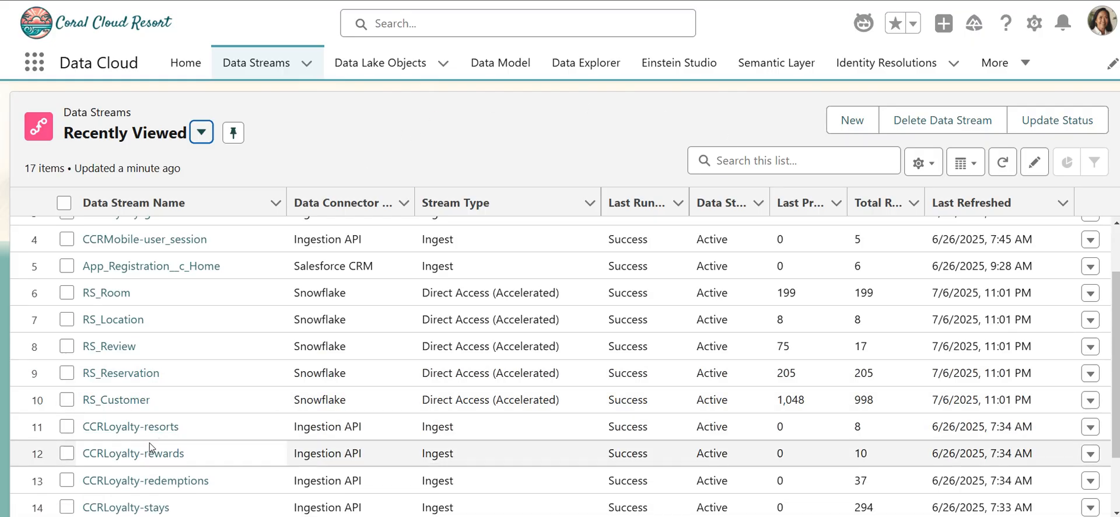
scroll(150, 444, "down", 1)
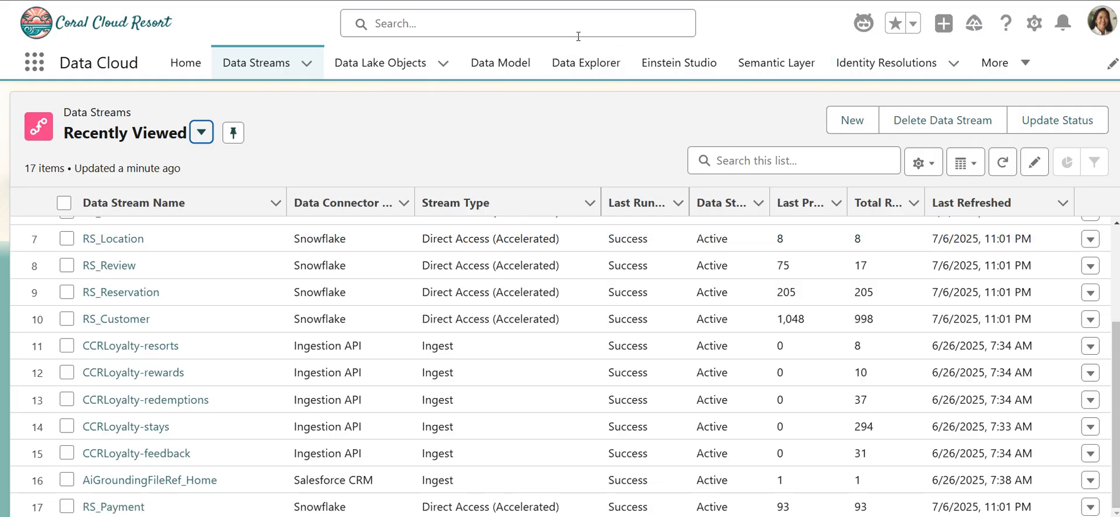
Step: Start a new data stream and look over the connected sources, other sources and additional connectors
left_click(855, 122)
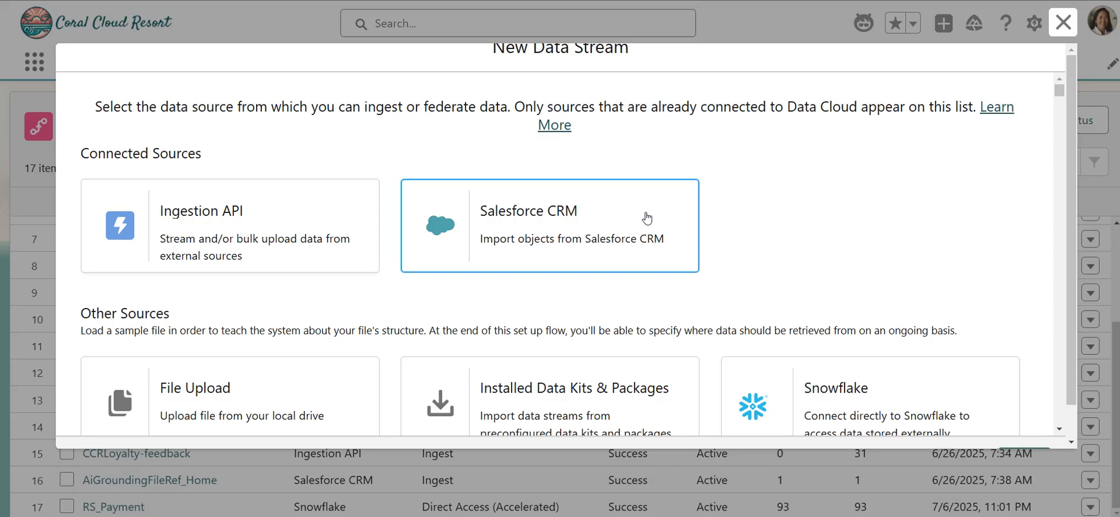
scroll(492, 227, "down", 1)
scroll(492, 227, "down", 2)
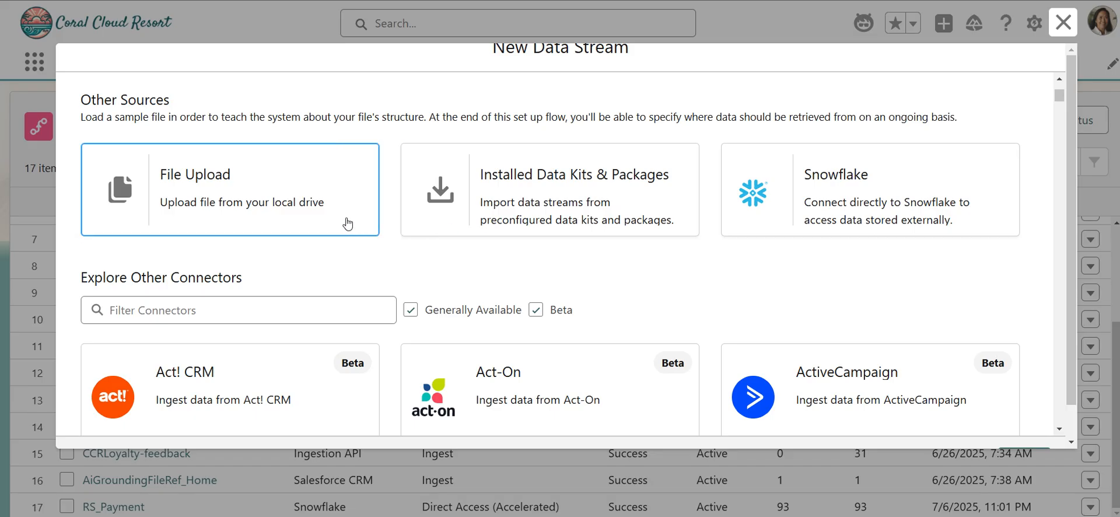
scroll(166, 97, "up", 3)
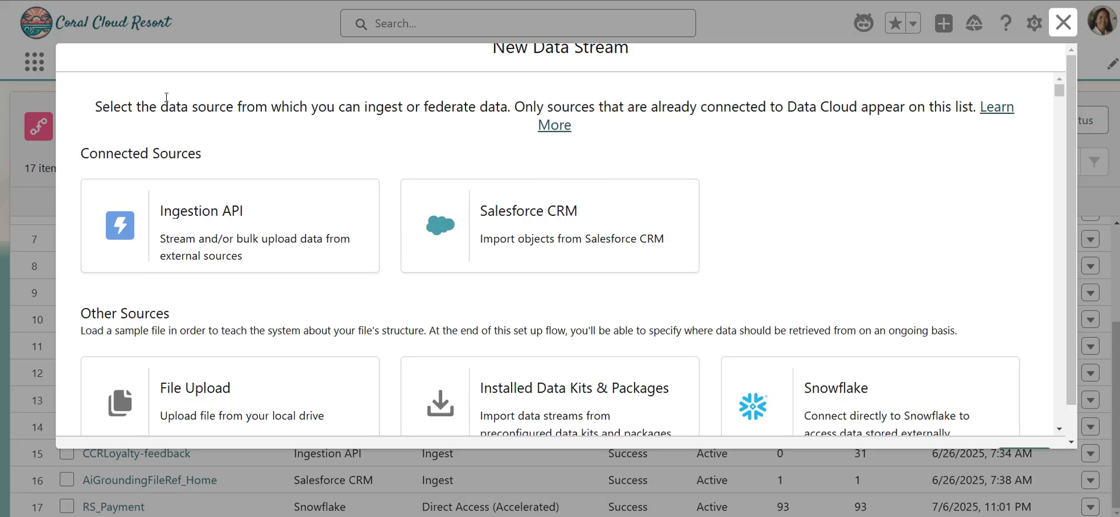
scroll(219, 208, "down", 8)
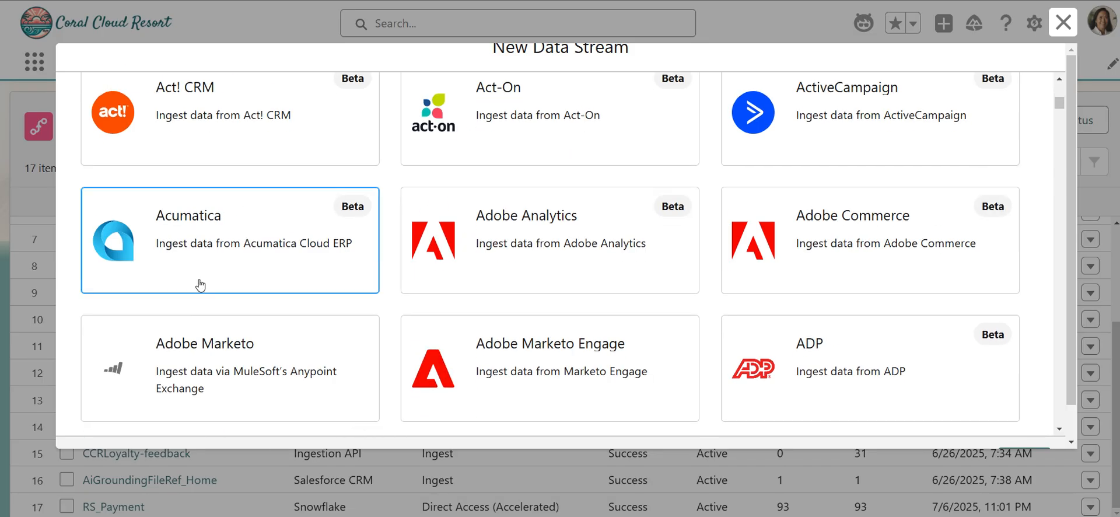
Step: Filter the additional connectors by "amazon s3"
scroll(200, 283, "up", 2)
scroll(193, 125, "up", 1)
left_click(218, 172)
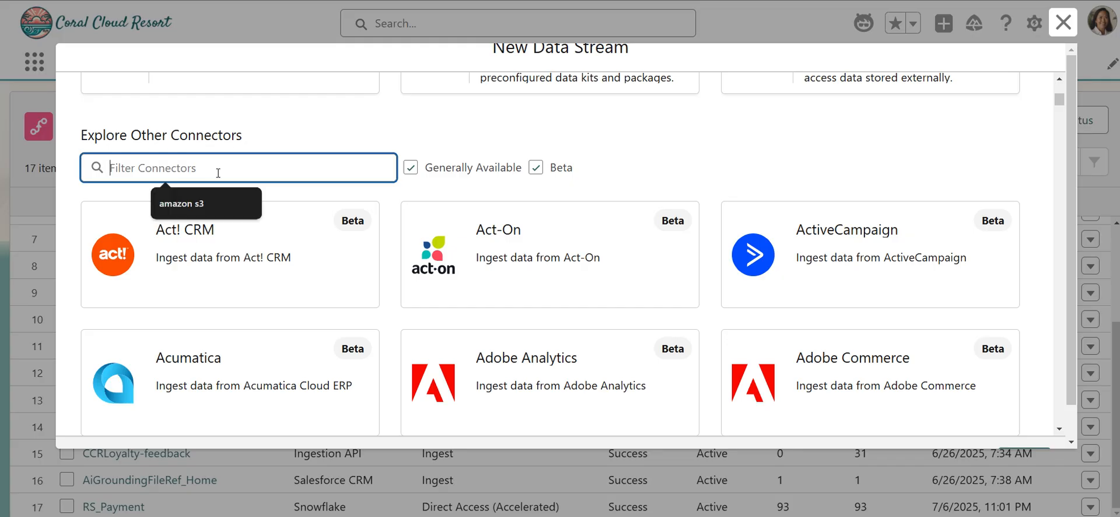
left_click(231, 207)
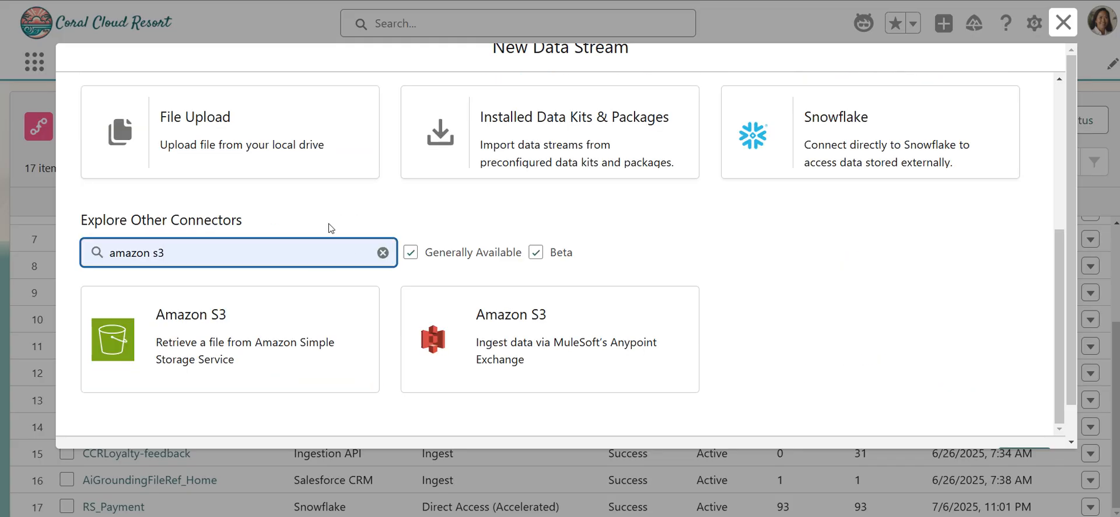
Step: Replace the connector filter text with "google drive"
left_click_drag(182, 256, 53, 212)
type("g")
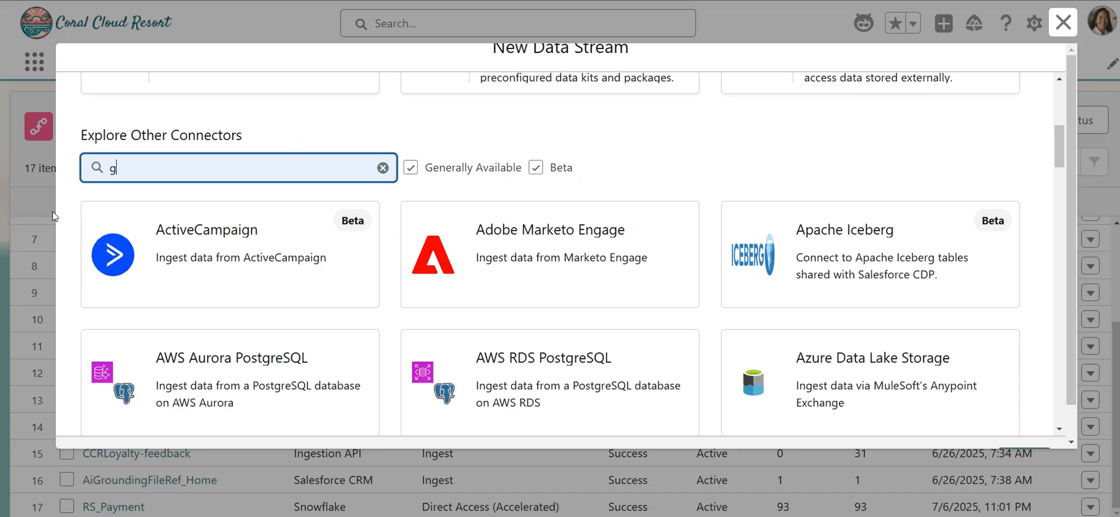
type("oog")
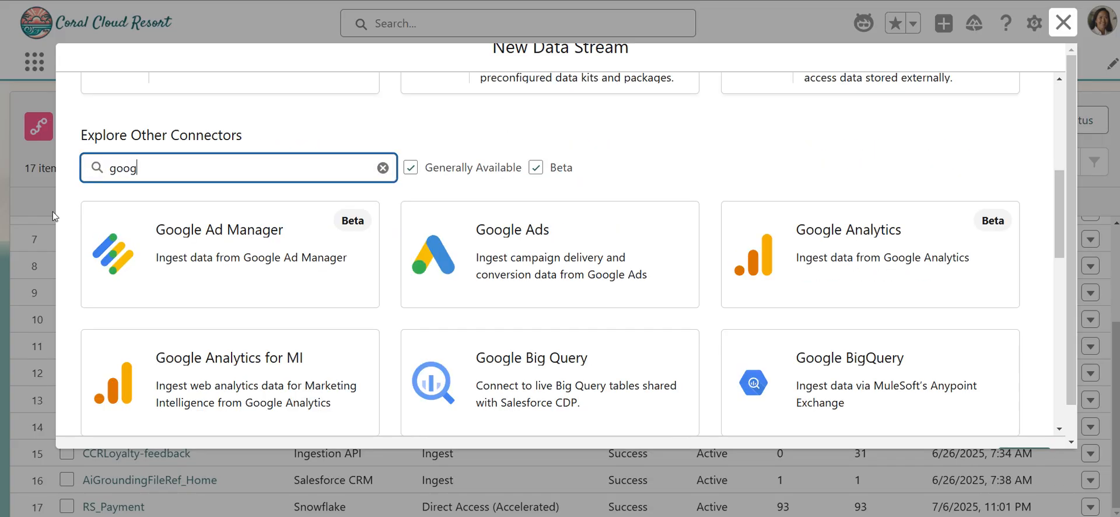
type("le drive")
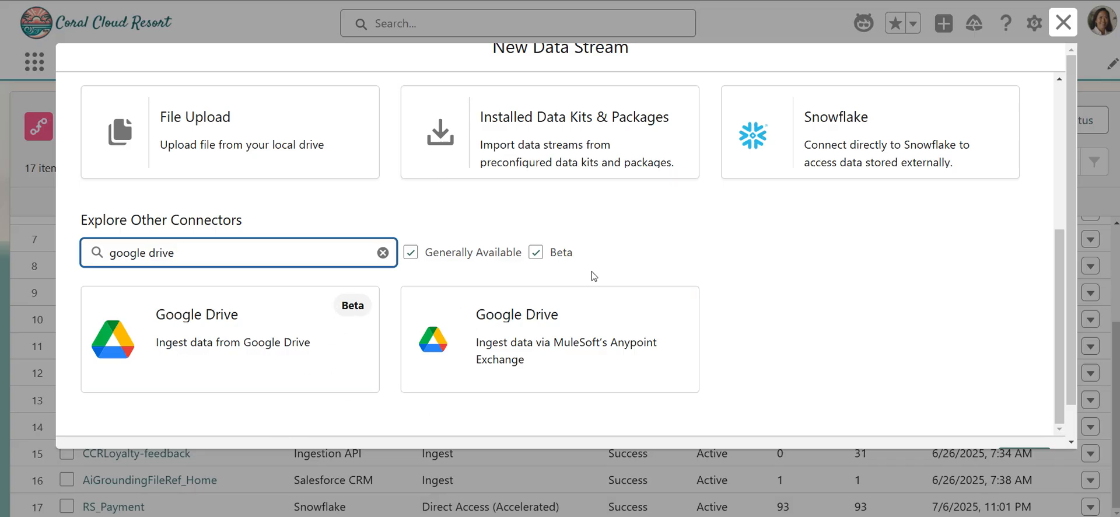
Step: Exclude Beta connectors from the Google Drive results, include them again, and clear the connector filter
left_click(536, 252)
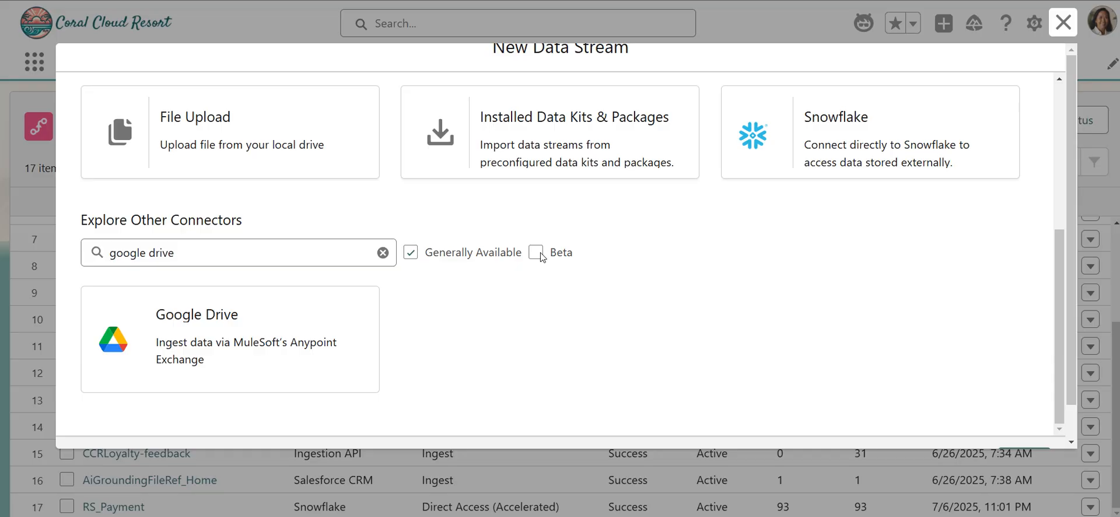
left_click(539, 254)
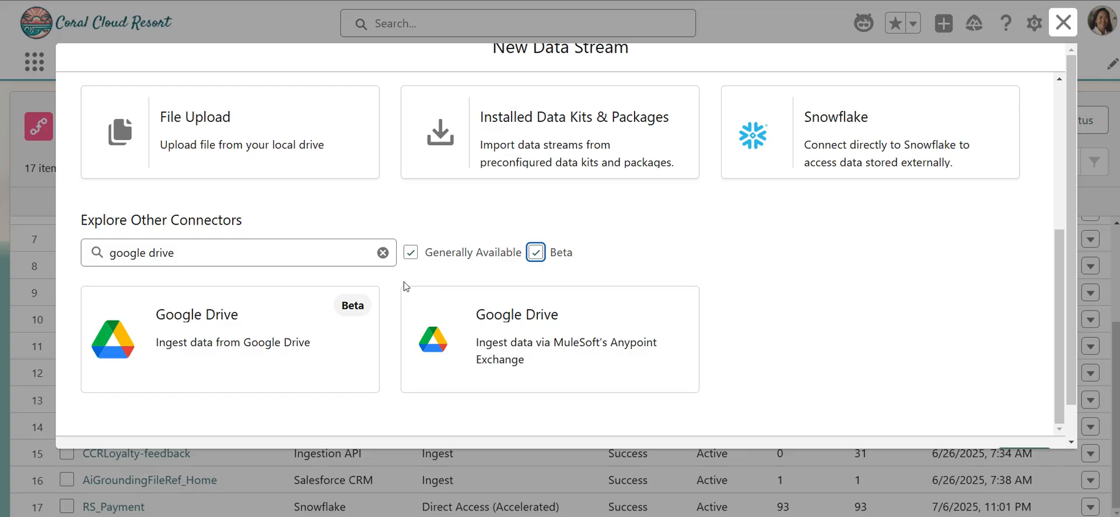
left_click(383, 251)
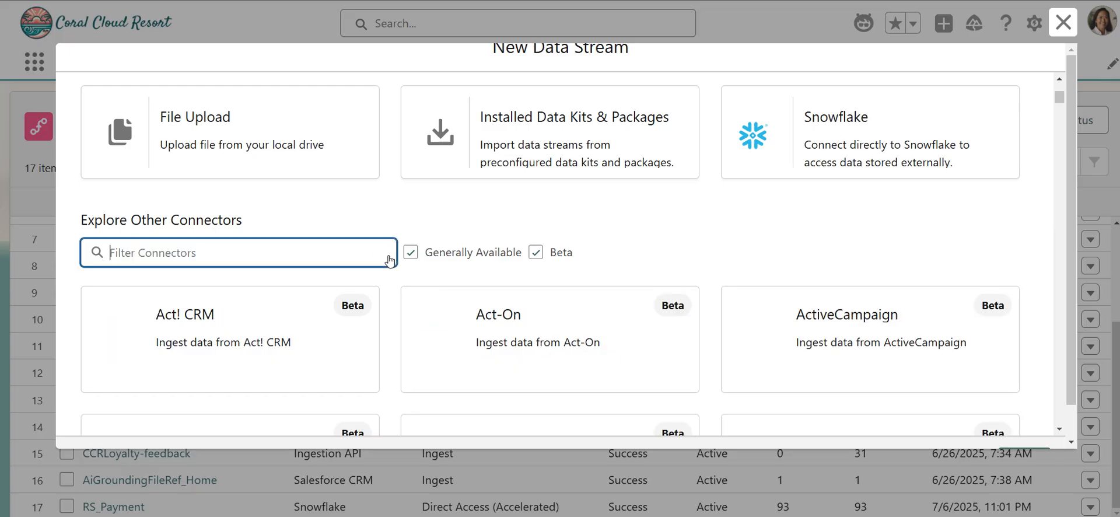
Step: Browse the unfiltered list of additional connectors, such as the Amazon and Apache ones, and return to its start
scroll(770, 301, "down", 8)
scroll(770, 300, "down", 1)
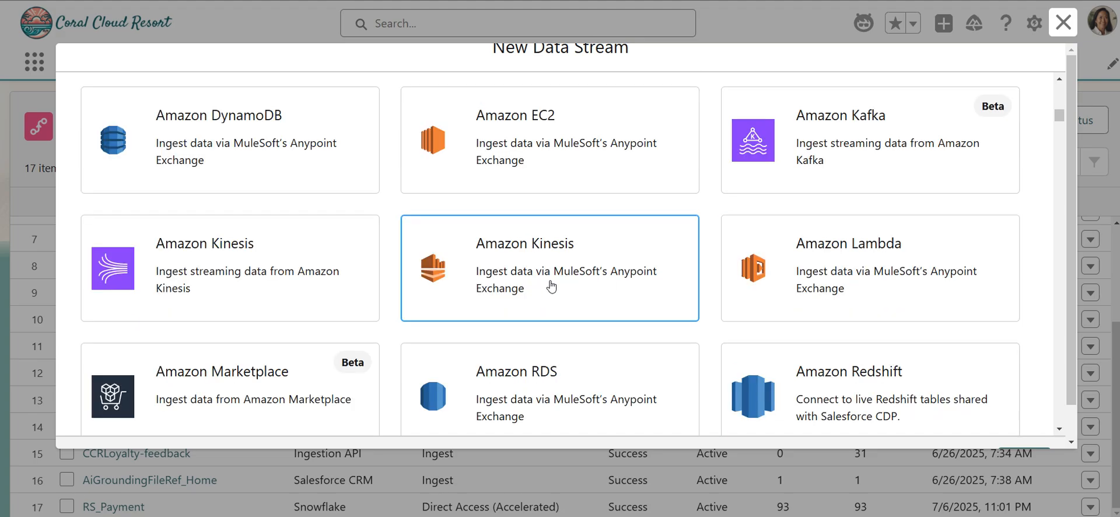
scroll(598, 293, "down", 3)
scroll(588, 298, "down", 5)
scroll(586, 303, "down", 10)
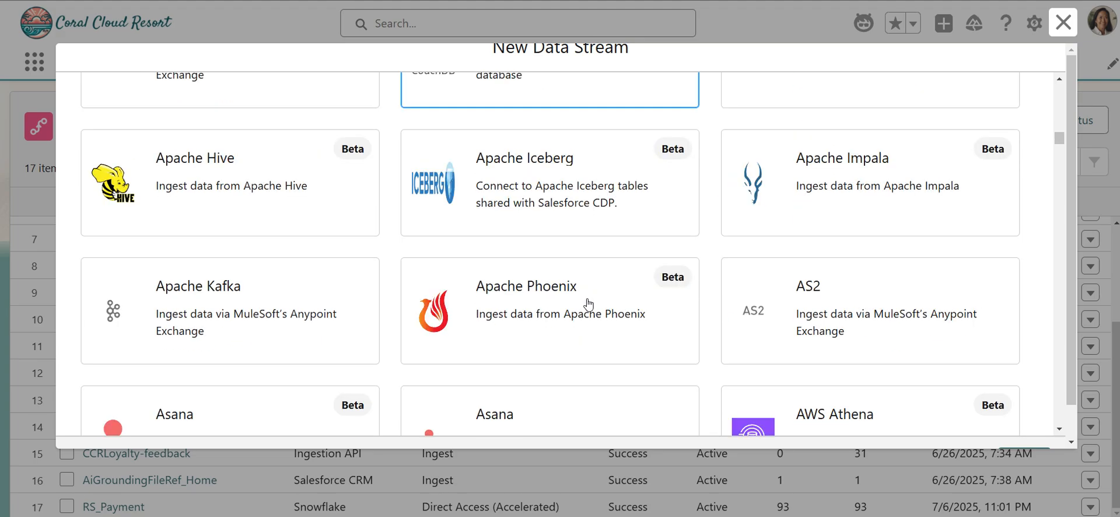
scroll(592, 304, "up", 15)
scroll(606, 280, "up", 6)
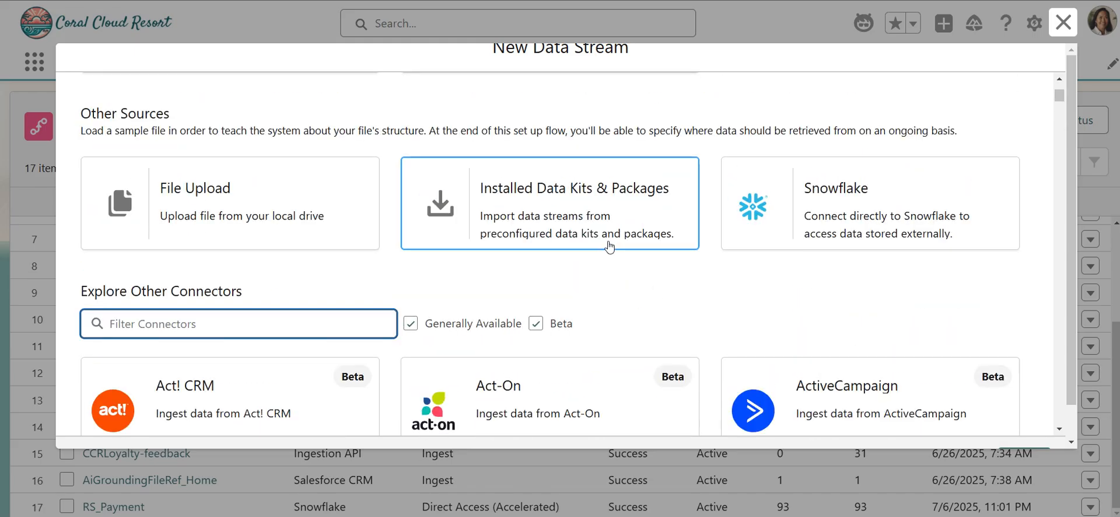
Step: Select File Upload as the source for the new data stream
scroll(606, 300, "down", 6)
scroll(559, 326, "up", 5)
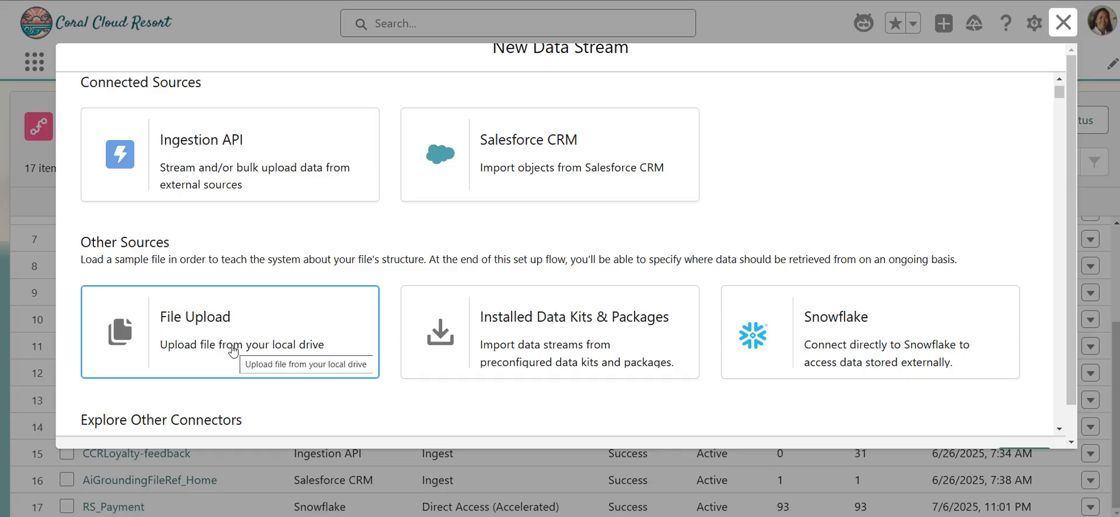
left_click(234, 333)
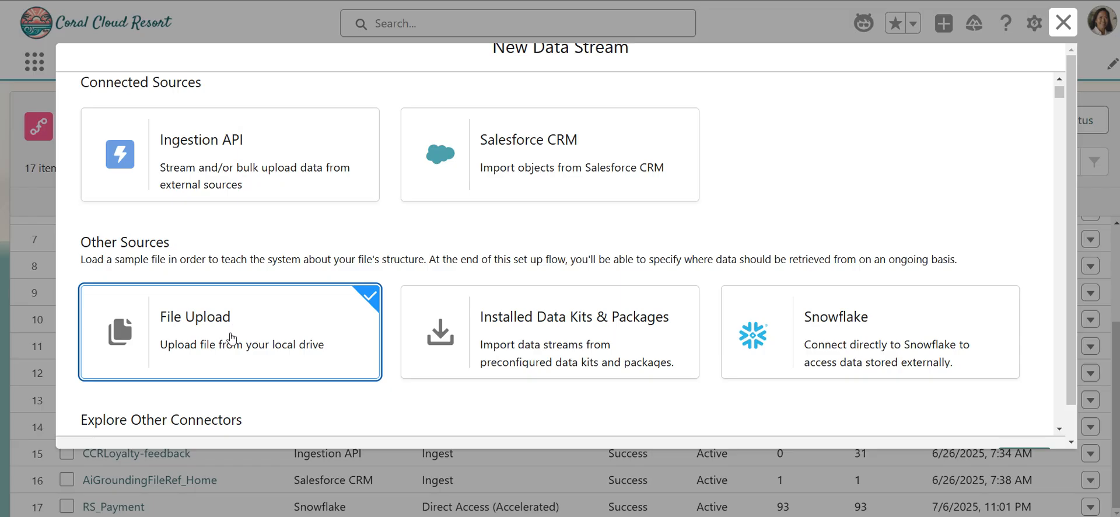
Step: Filter the additional connectors by "google drive" and open the information for the Beta Google Drive connector
scroll(244, 226, "down", 3)
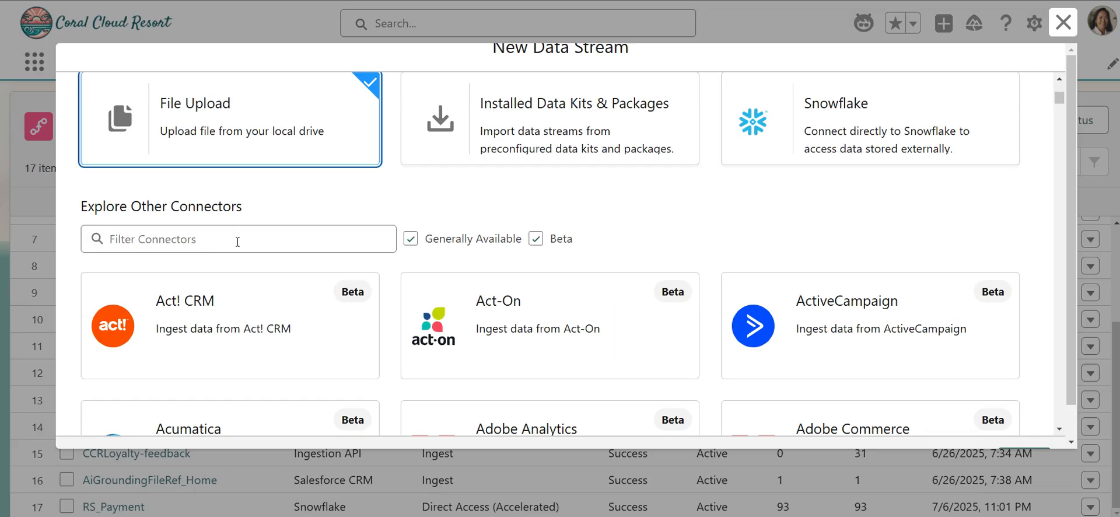
left_click(237, 242)
type("go")
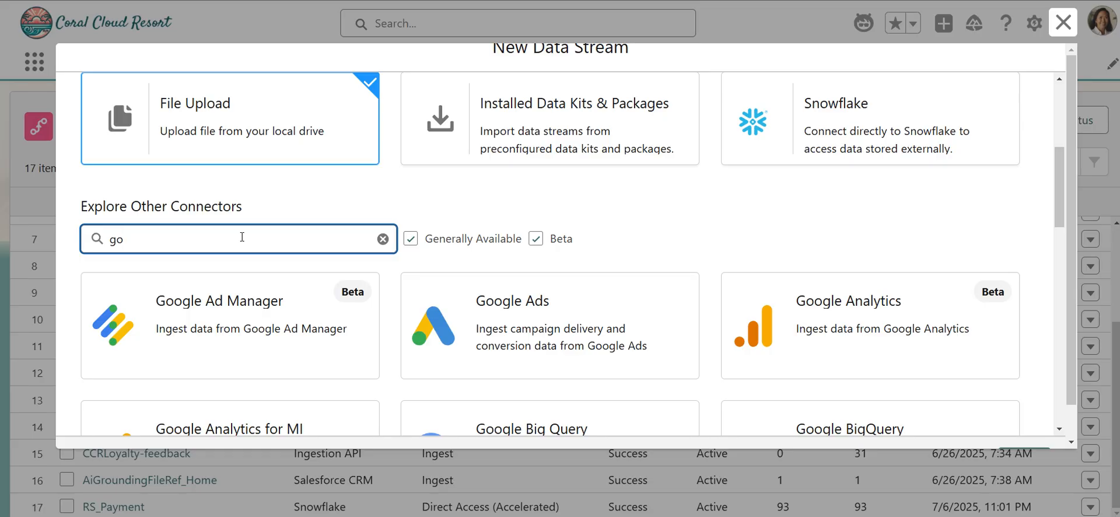
type("ogle drive")
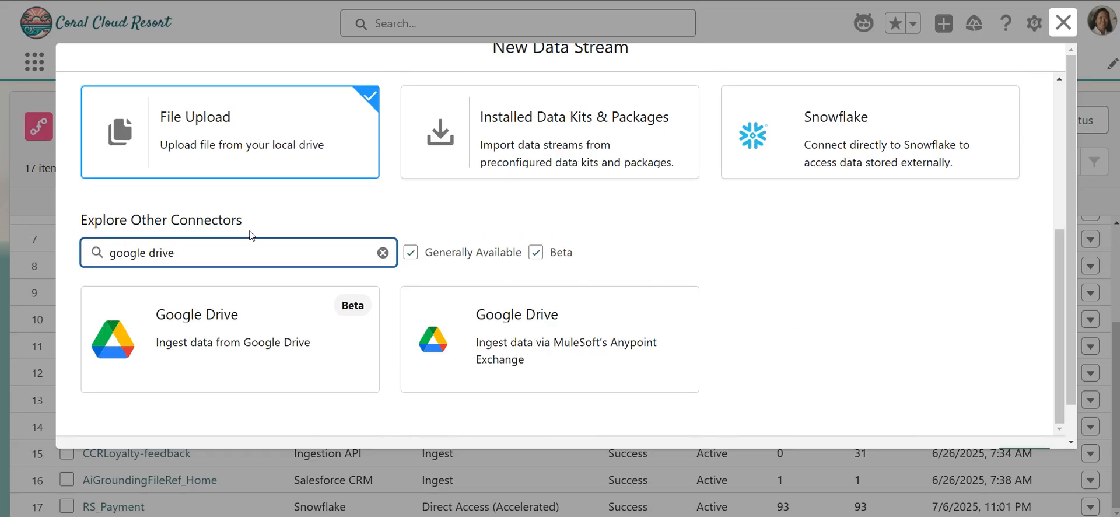
left_click(254, 324)
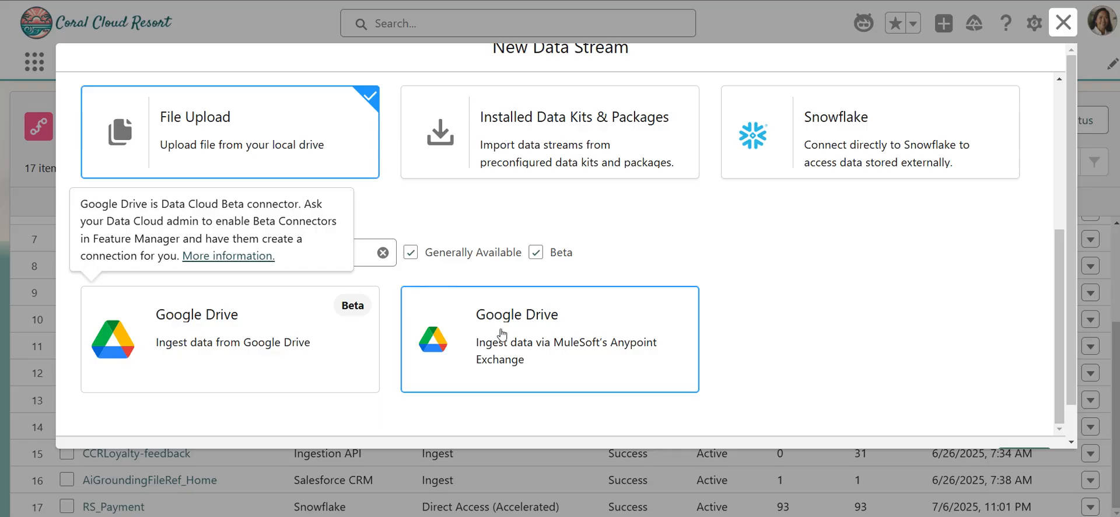
Step: Continue with File Upload as the source and upload balances.csv from the Desktop folder for the new data stream
mouse_move(502, 333)
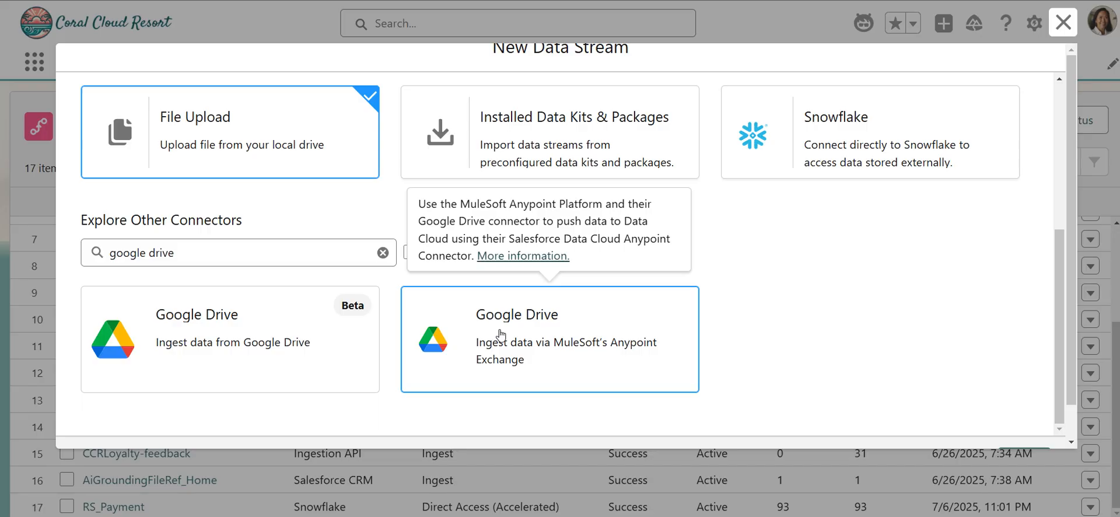
scroll(500, 333, "down", 1)
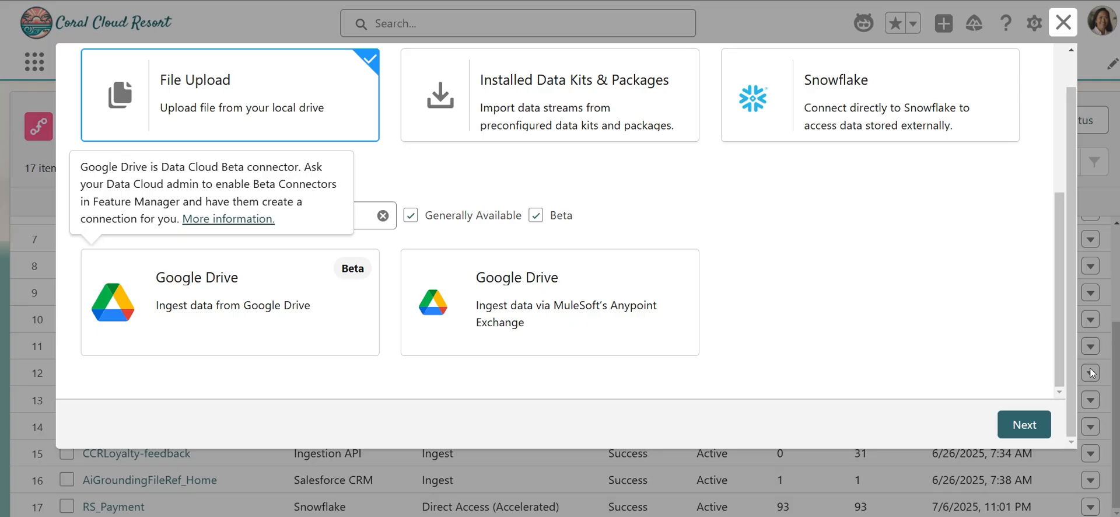
left_click(1022, 425)
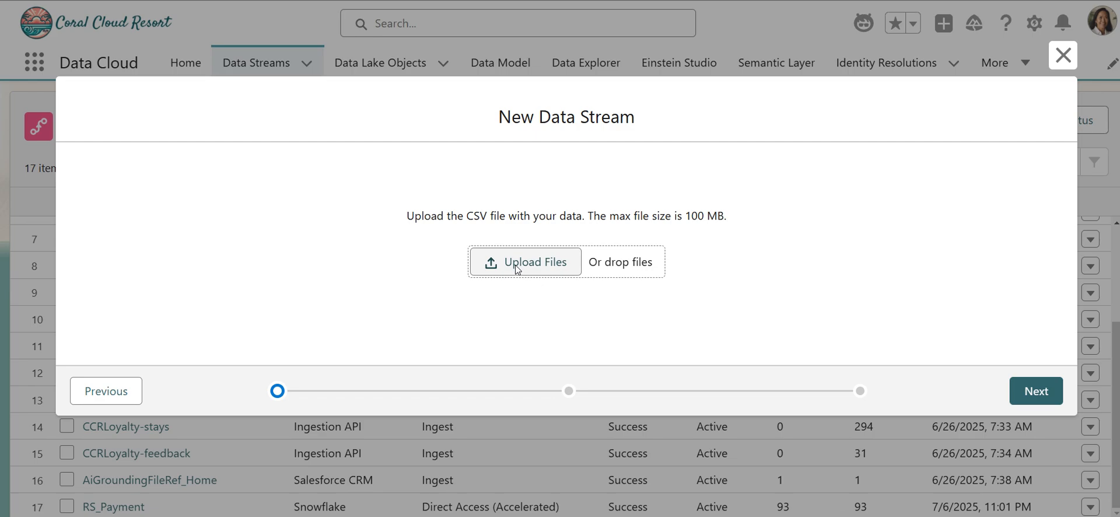
left_click(515, 264)
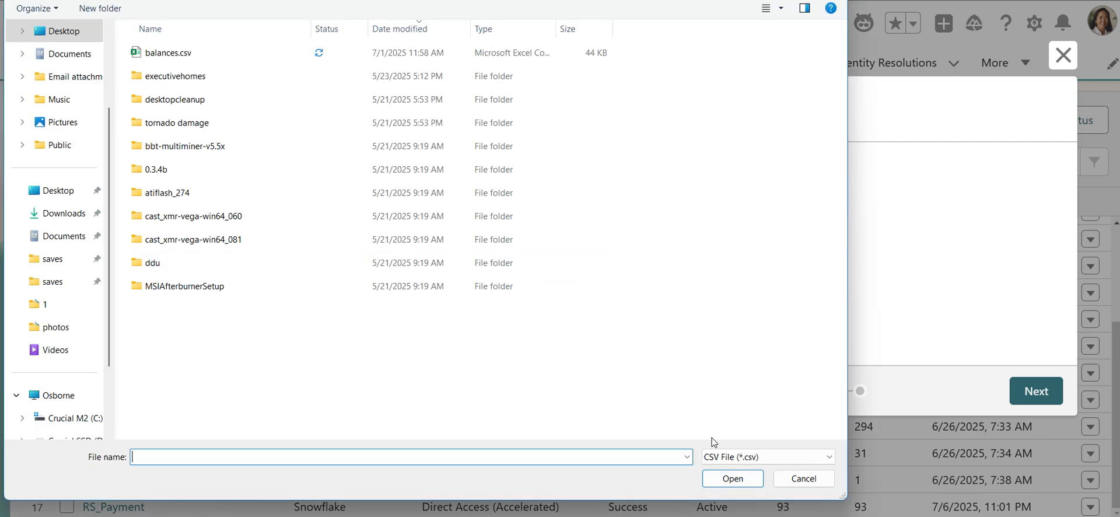
left_click(61, 31)
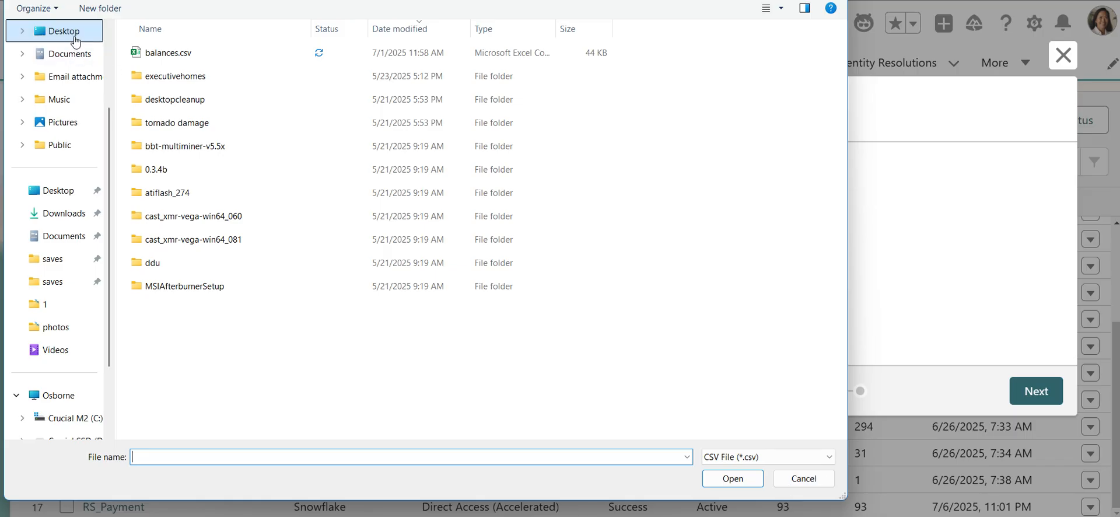
left_click(202, 53)
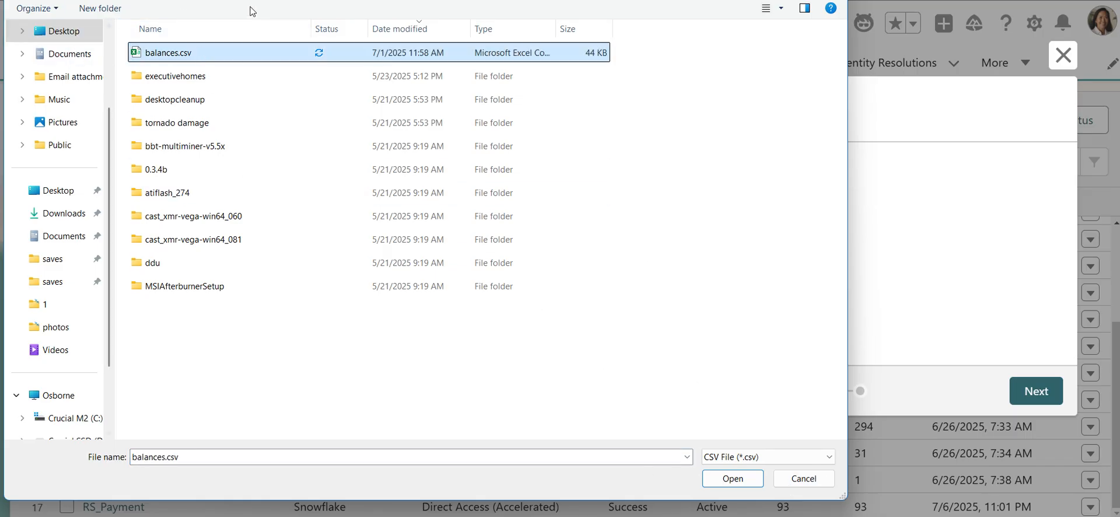
left_click(732, 478)
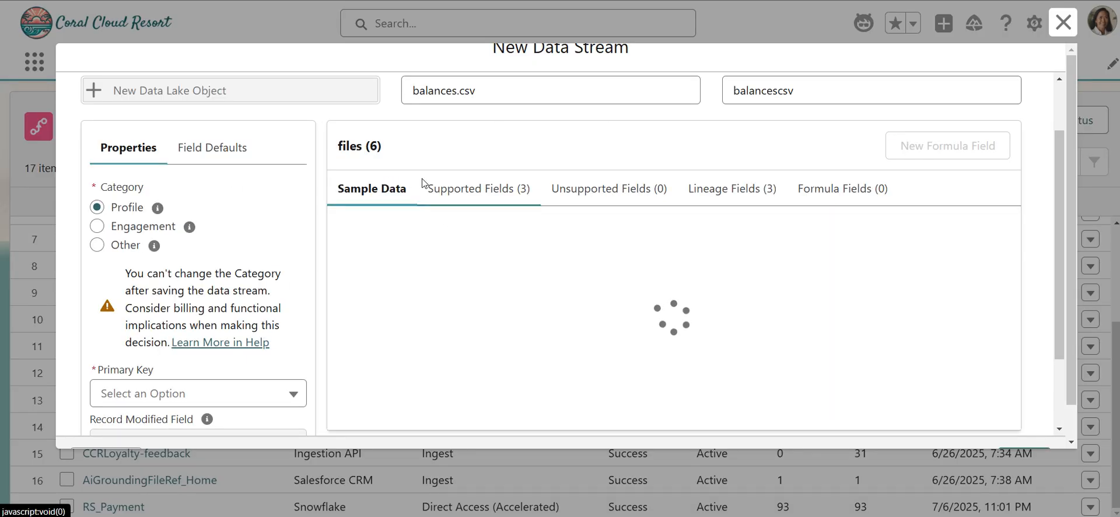
Step: Examine the supported fields of balances.csv along with the category and key properties of its new data lake object
left_click(460, 193)
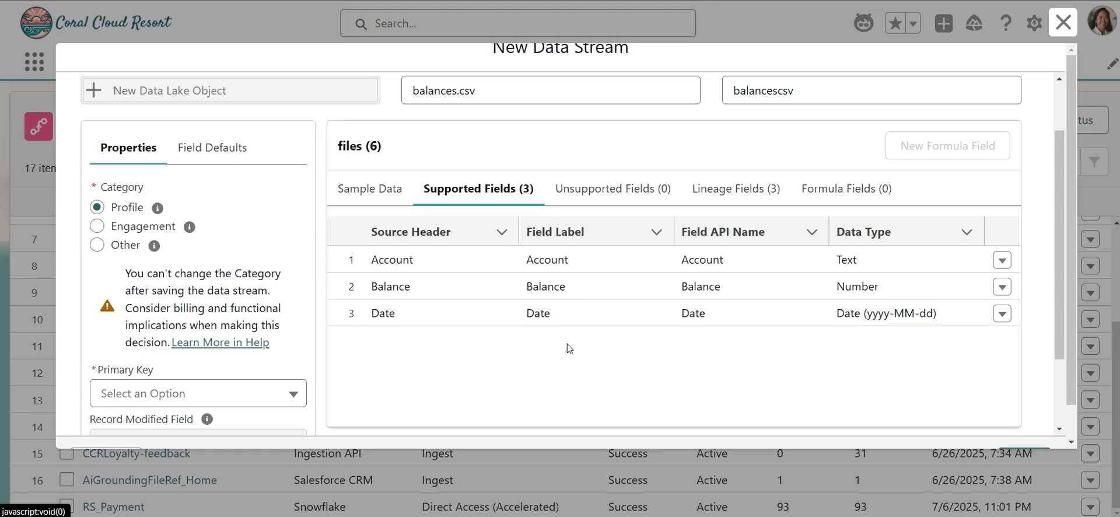
scroll(569, 348, "down", 2)
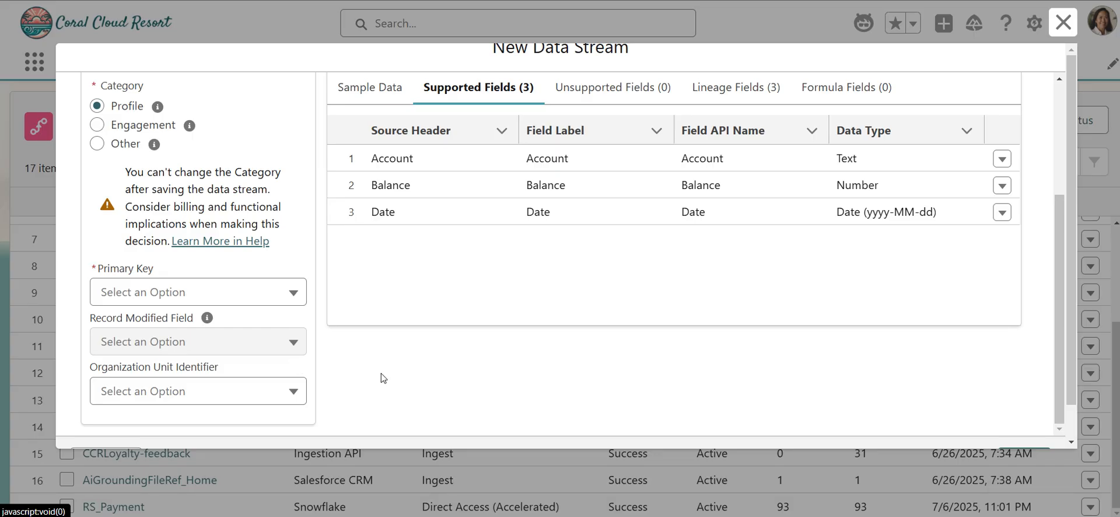
scroll(510, 300, "up", 3)
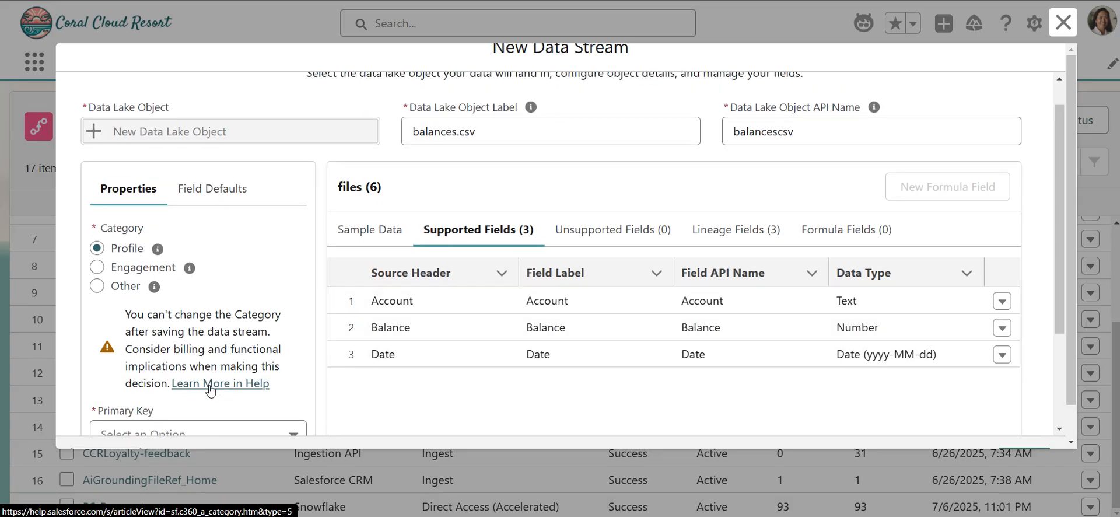
scroll(605, 200, "up", 1)
scroll(635, 264, "down", 4)
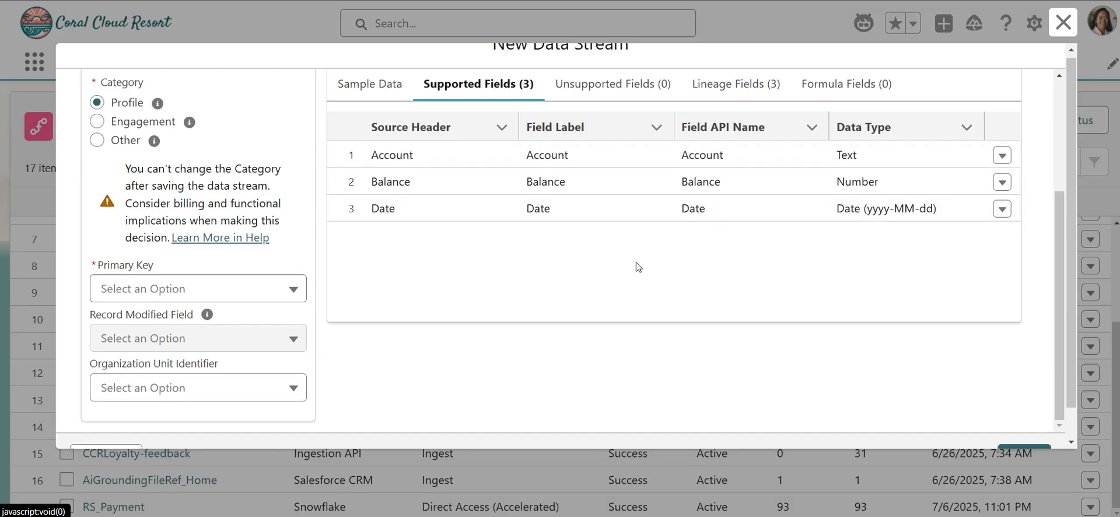
Step: Set the primary key of the new data lake object to Account
left_click(1021, 437)
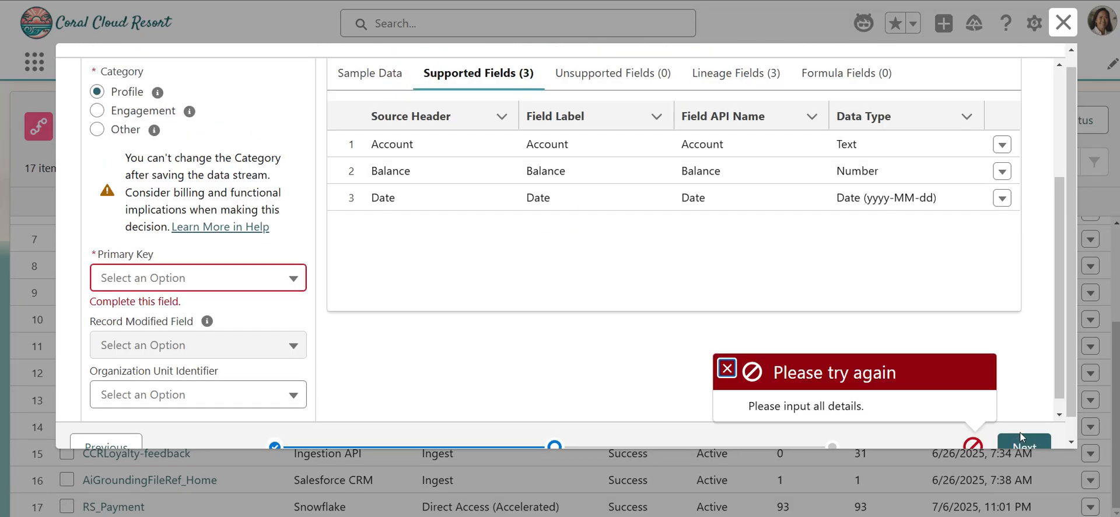
left_click(154, 282)
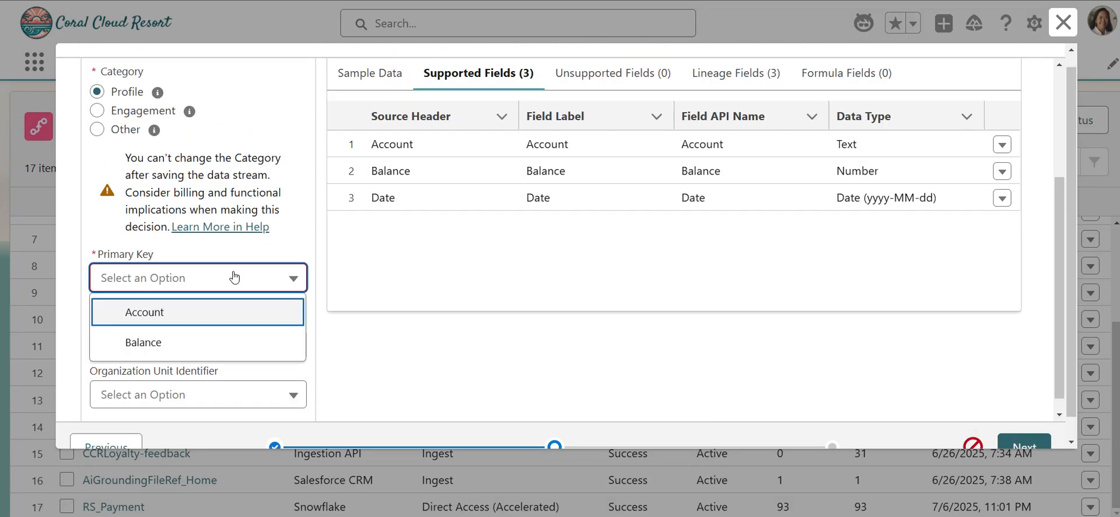
left_click(202, 320)
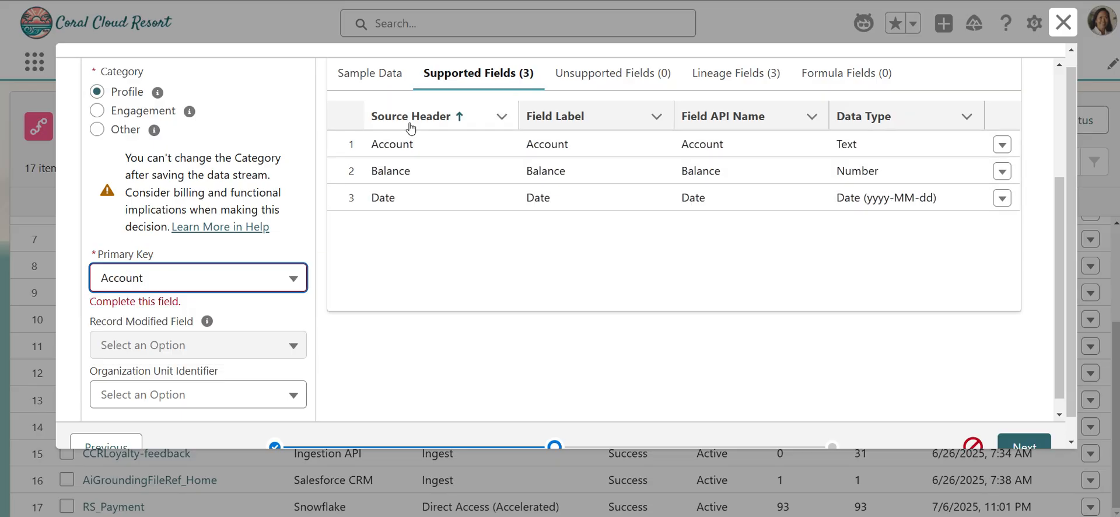
Step: Check the Record Modified Field description, set the Organization Unit Identifier to Account, and continue to the data stream's deployment details
mouse_move(211, 321)
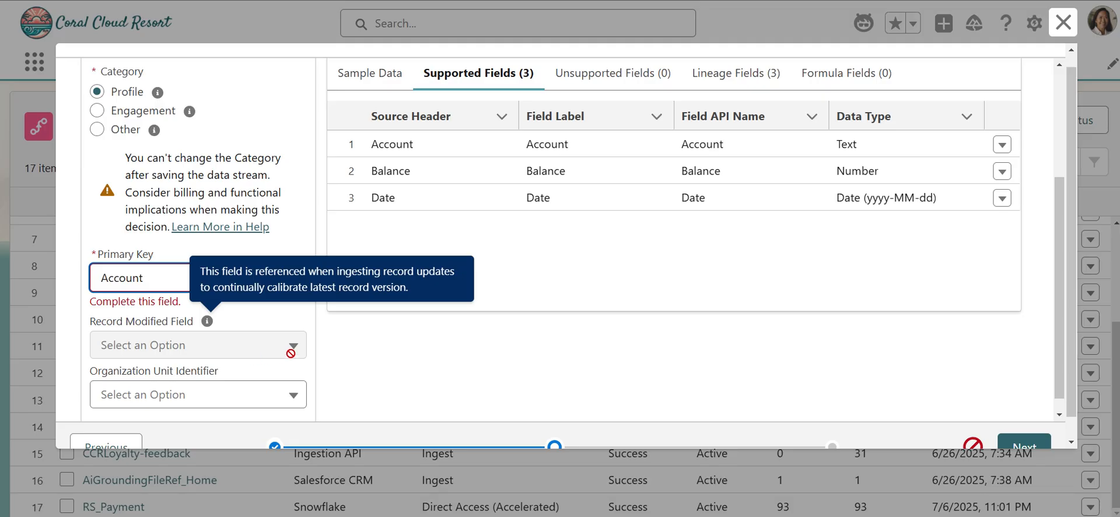
scroll(882, 385, "down", 1)
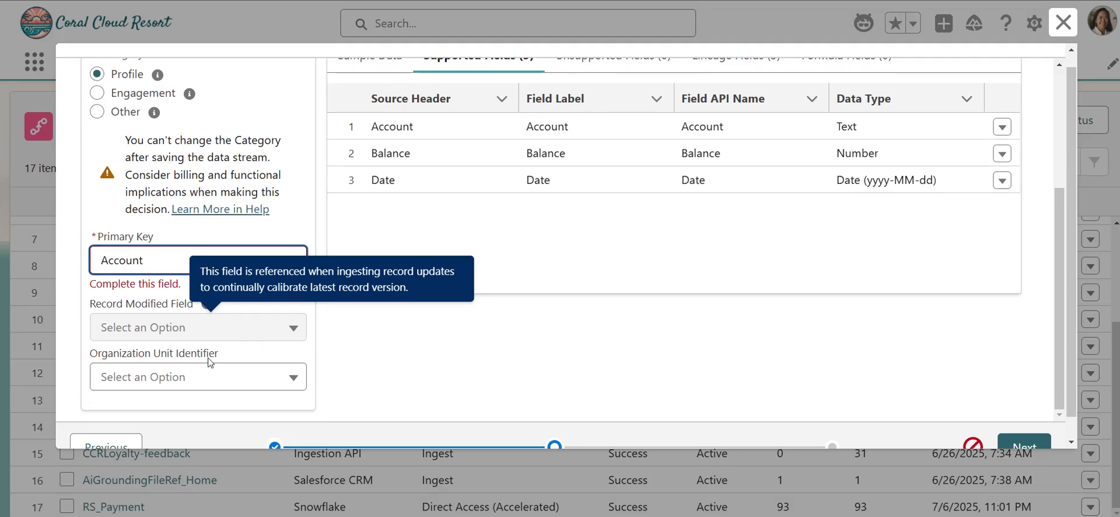
left_click(271, 316)
left_click(294, 388)
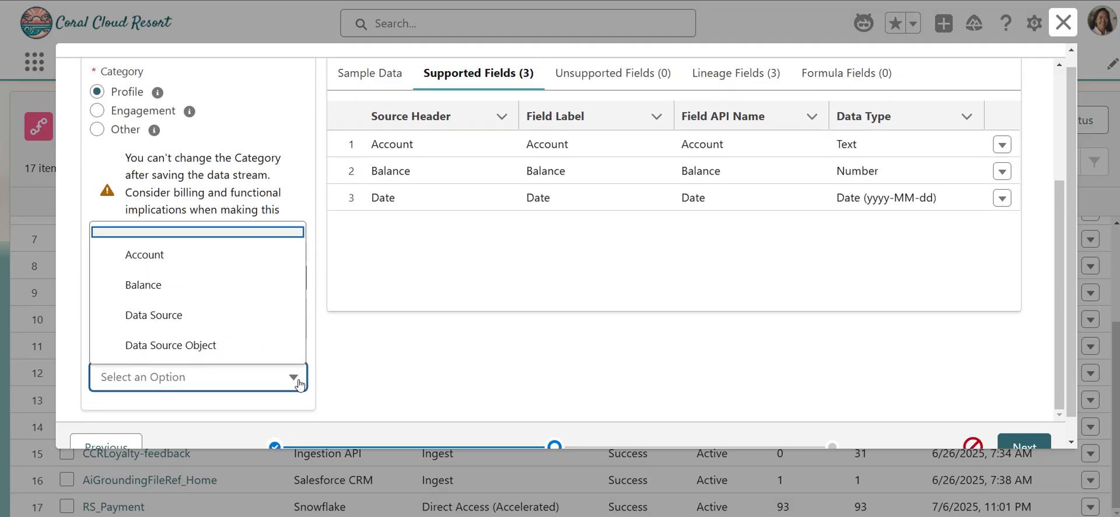
left_click(260, 254)
scroll(432, 373, "down", 1)
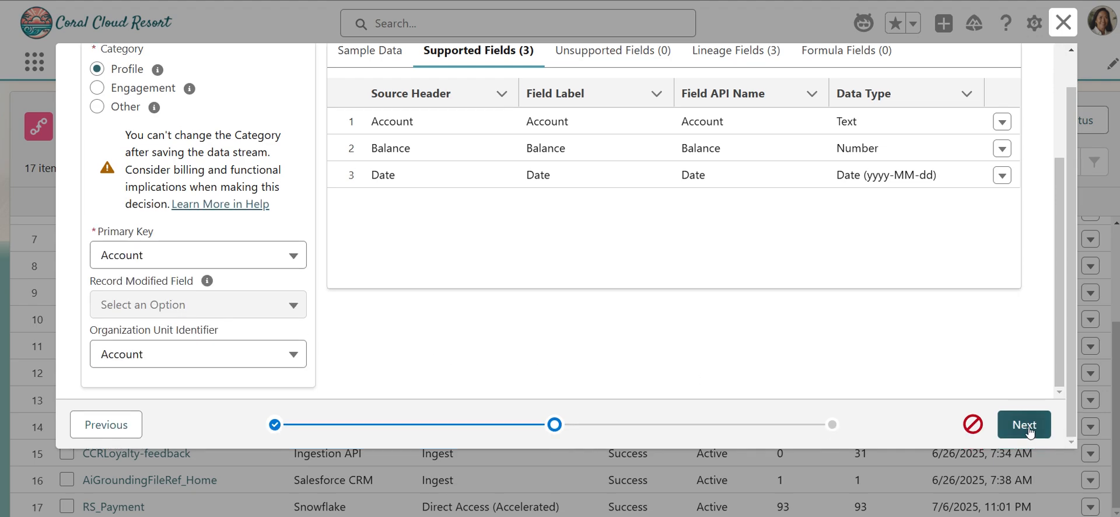
left_click(1025, 426)
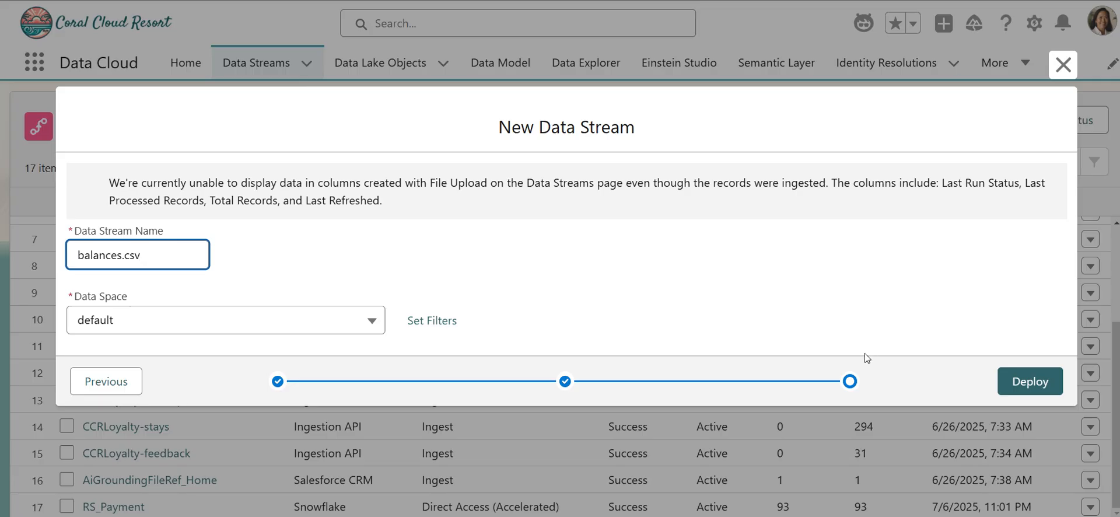
Step: Exit the new data stream setup without deploying it
left_click(1065, 67)
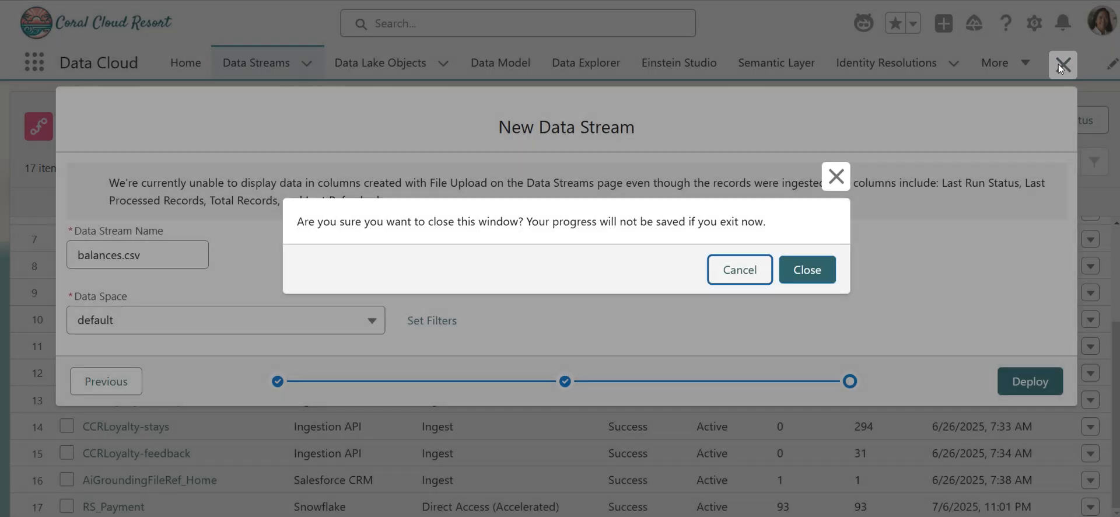